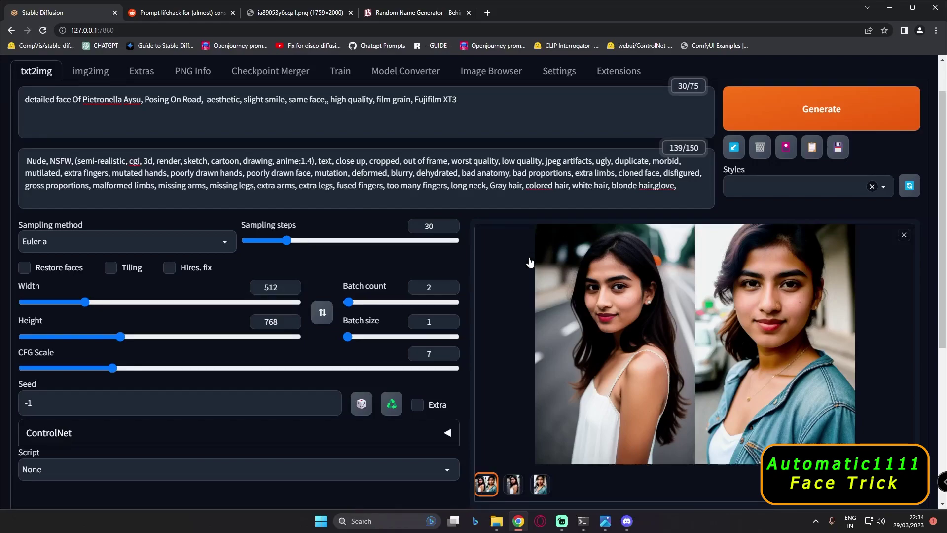
Read the r/StableDiffusion post about consistent human characters, highlighting the name generator address behindthename.com/random
click(212, 20)
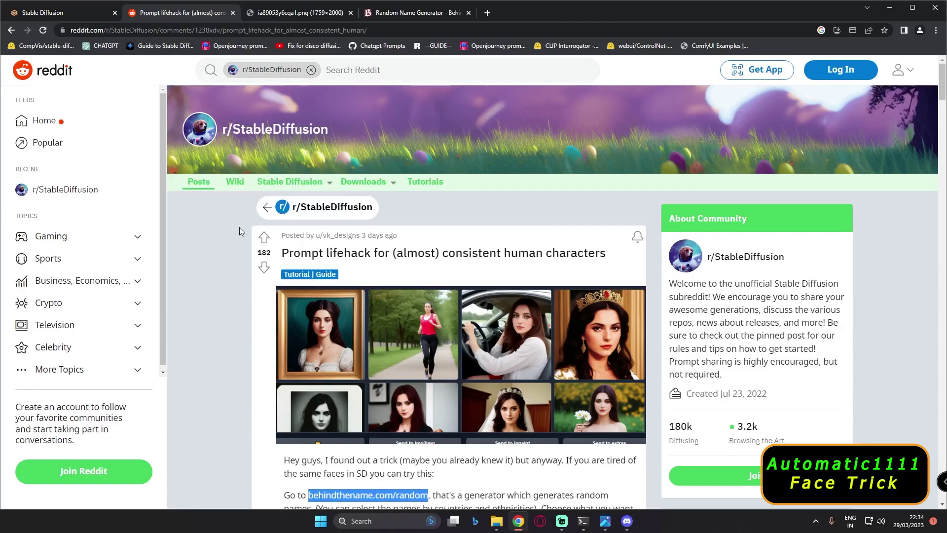
mouse_move(348, 240)
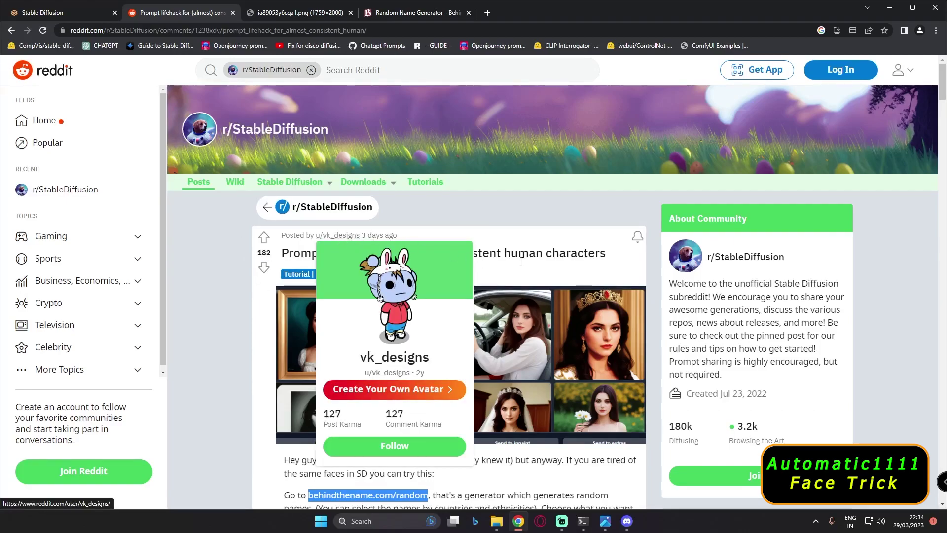
click(545, 271)
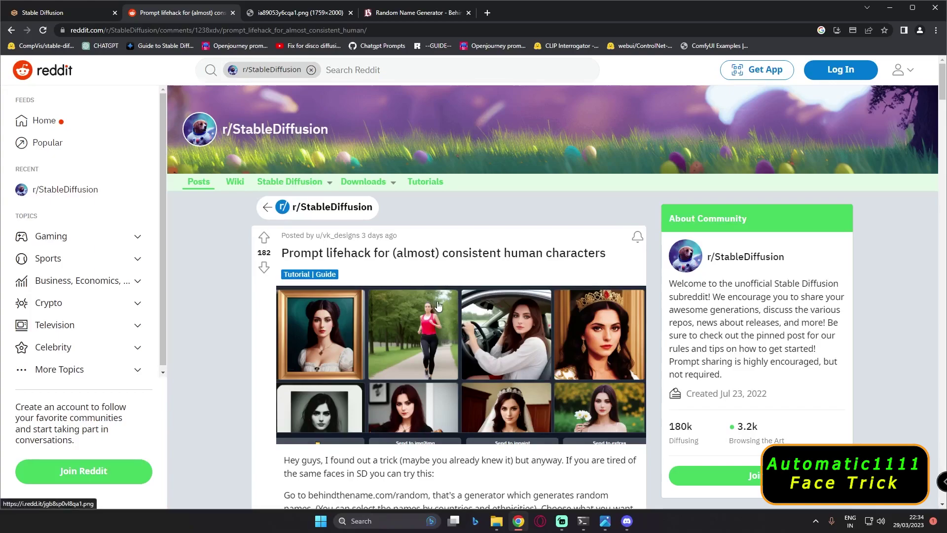
scroll(437, 307, down, 3)
scroll(443, 381, down, 1)
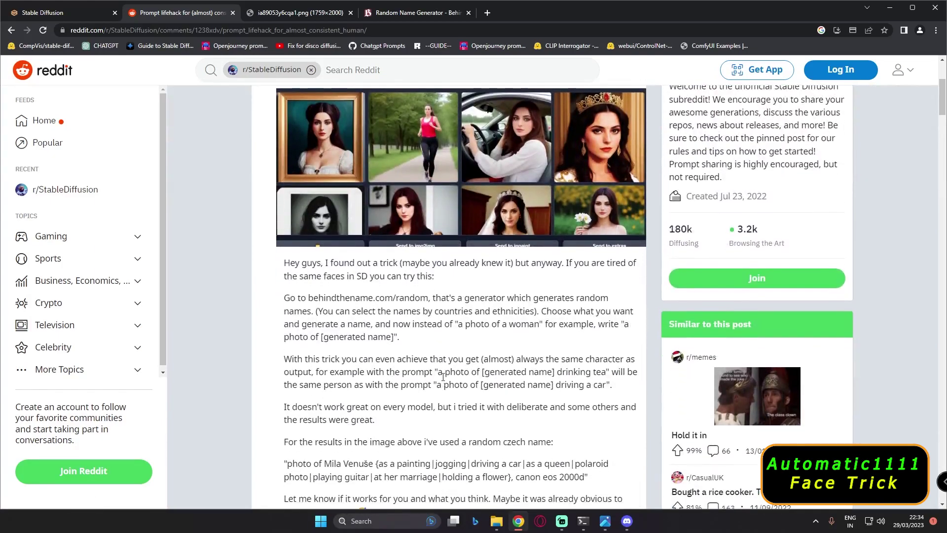
drag(309, 299, 429, 302)
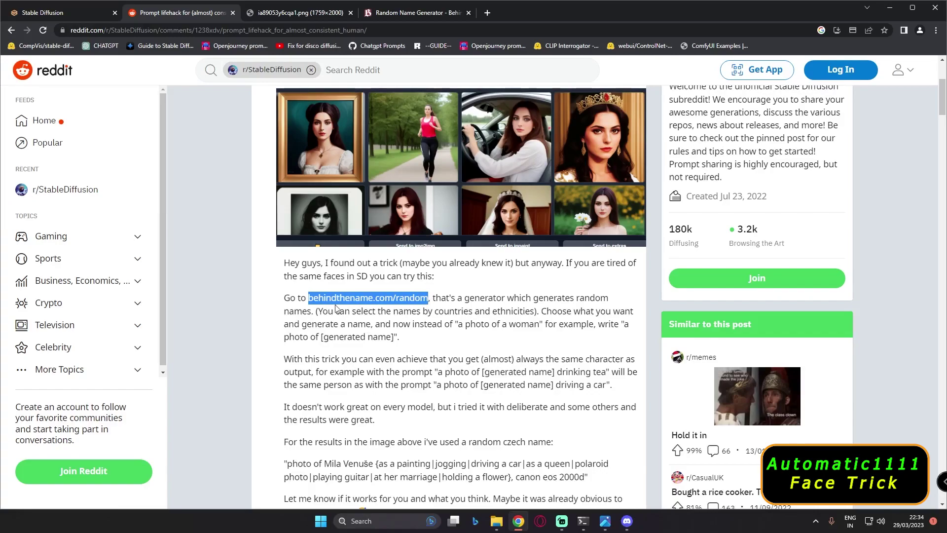
Switch to the Behind the Name site and generate a random name from the Azerbaijani and Dutch categories
click(423, 14)
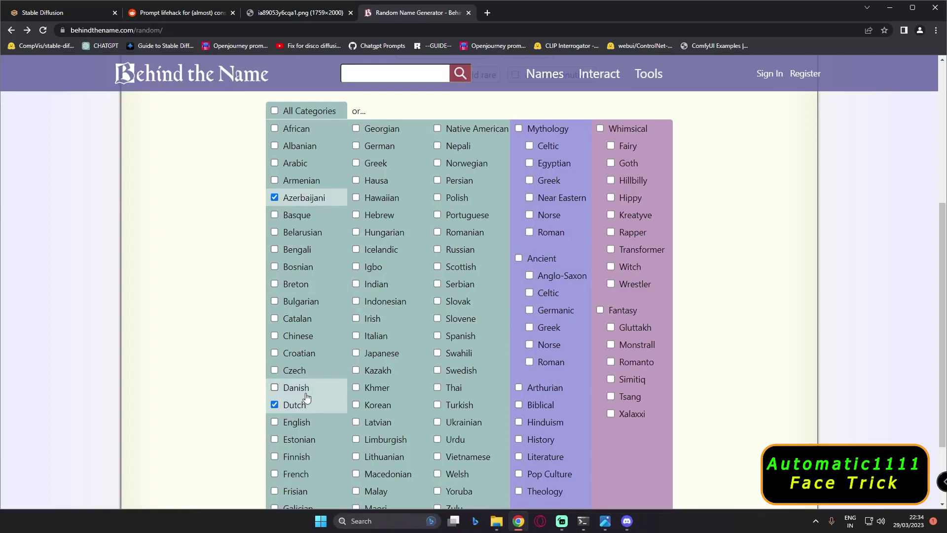
scroll(340, 397, down, 2)
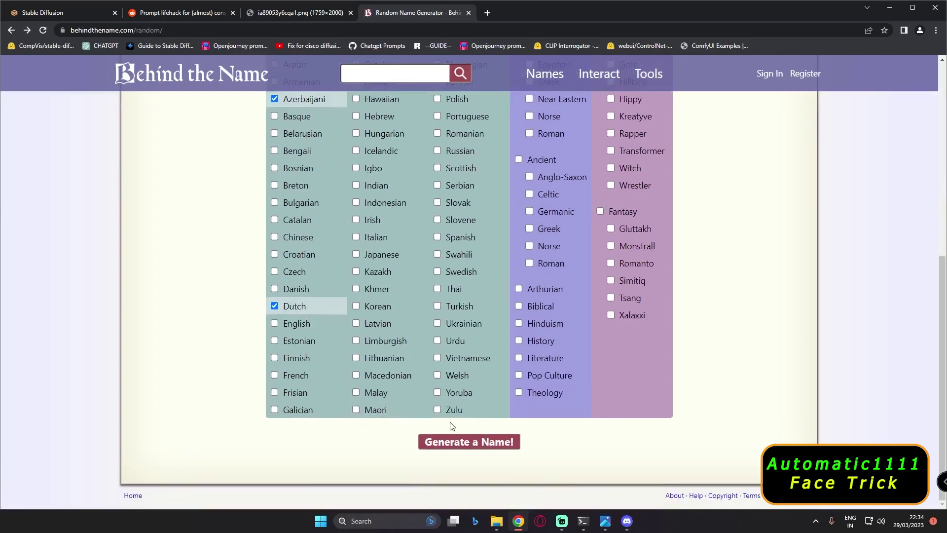
click(459, 447)
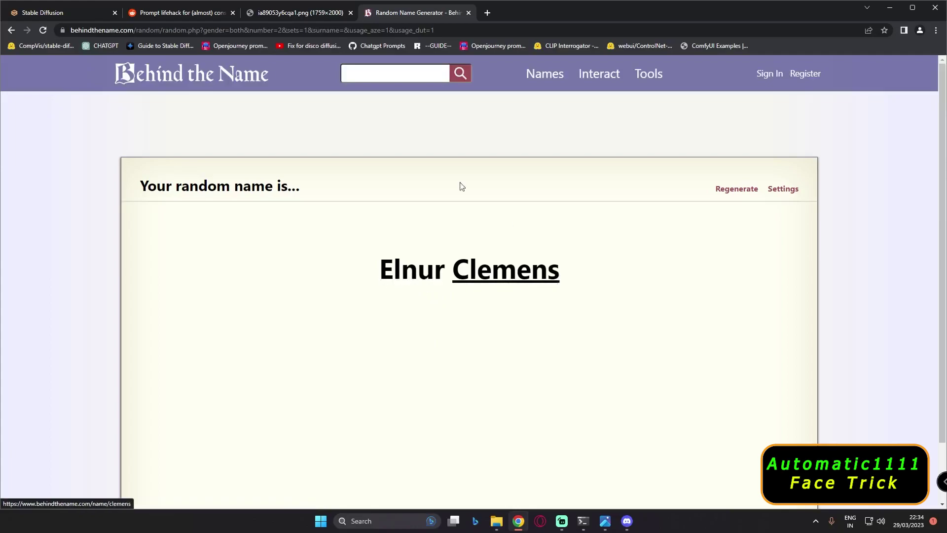
Return to the Stable Diffusion web UI and highlight the generated full name in the positive prompt
key(ctrl+1)
scroll(124, 104, up, 1)
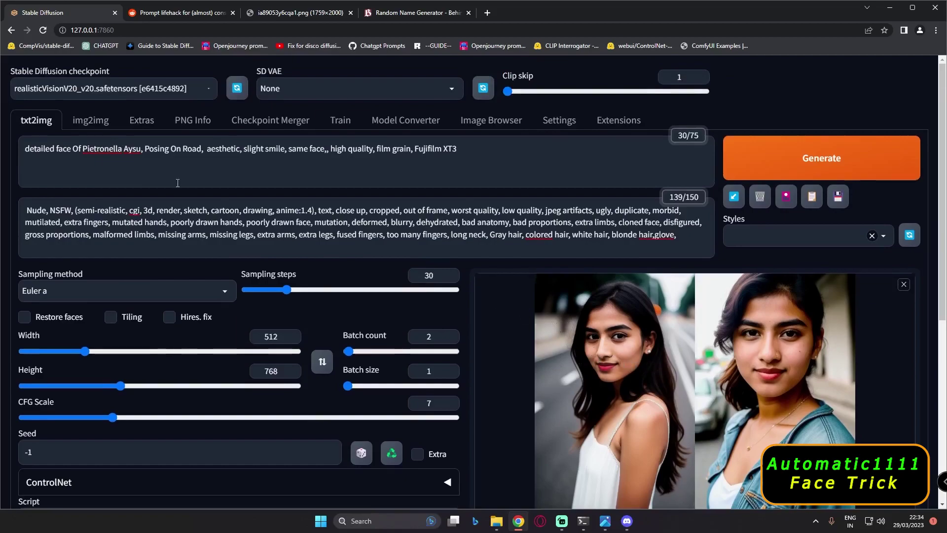
drag(83, 150, 141, 153)
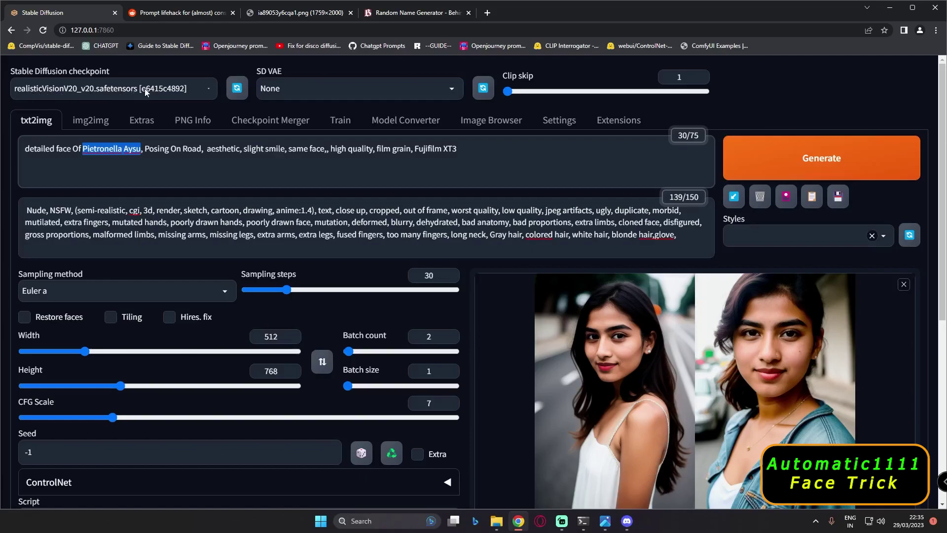
Review the Reddit post's "drinking tea" and "driving a car" prompt examples and its note about which models suit the trick
click(194, 12)
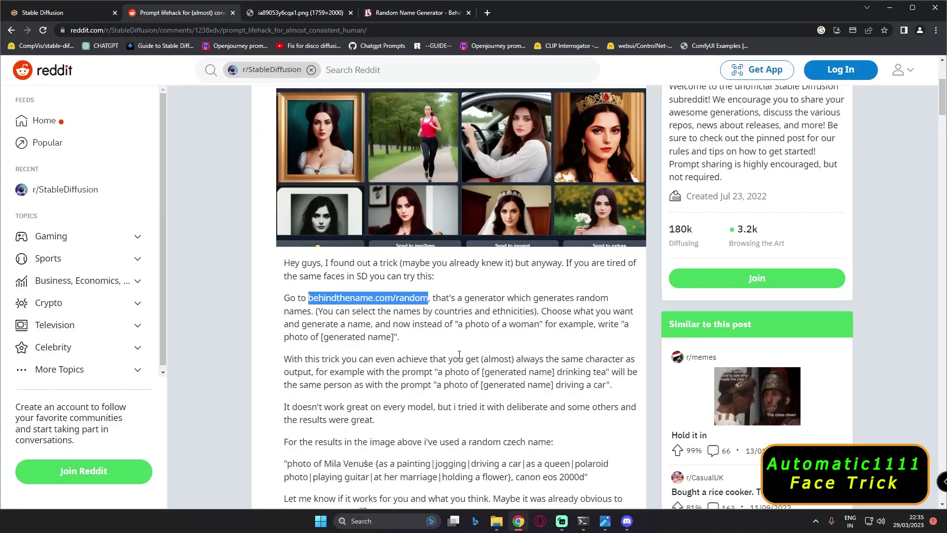
scroll(459, 354, down, 1)
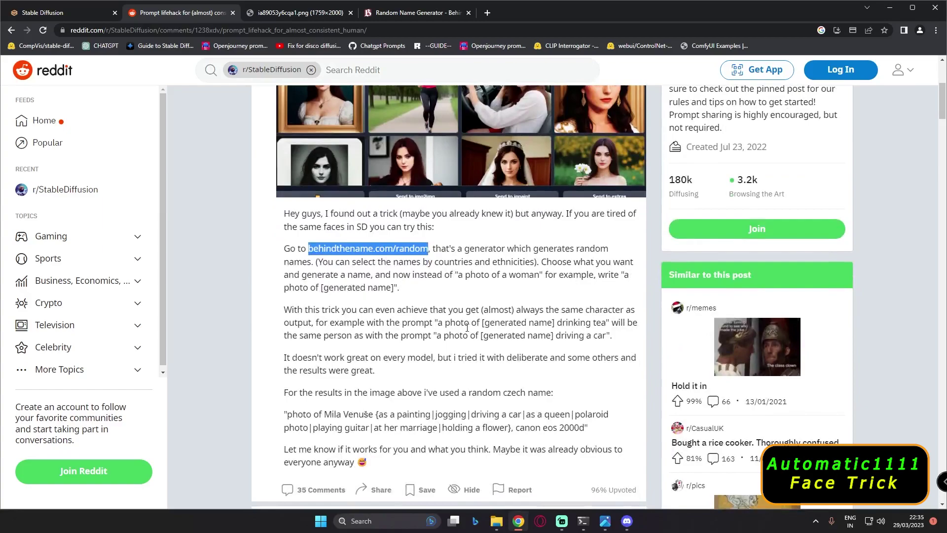
drag(437, 324, 610, 322)
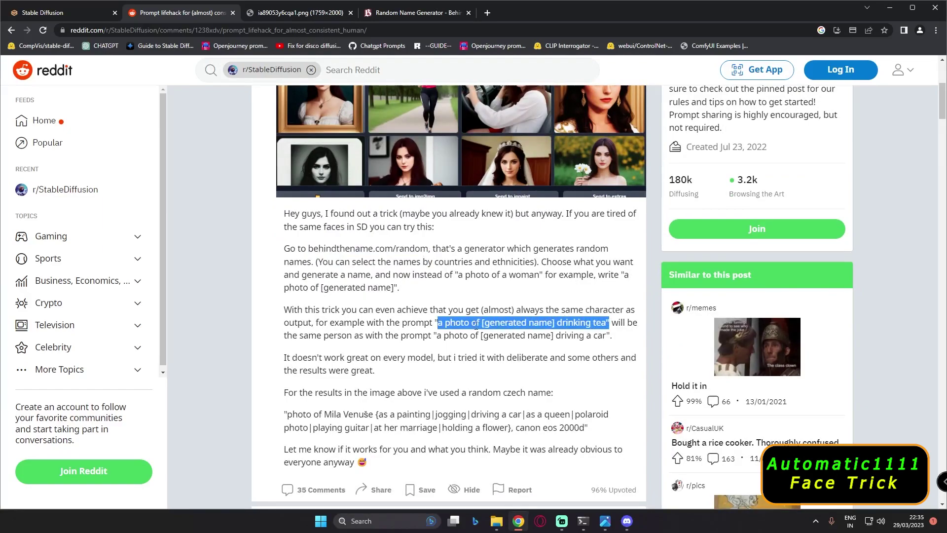
drag(484, 323, 606, 336)
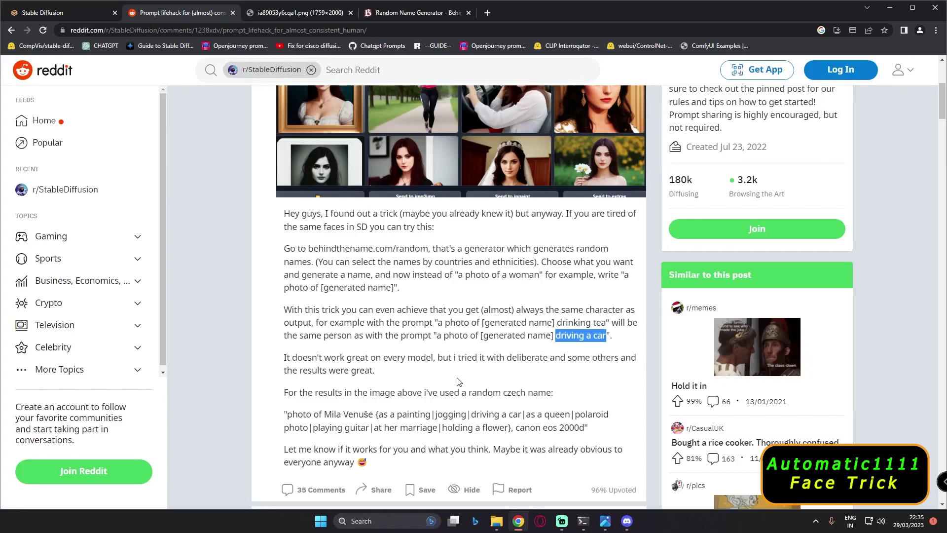
drag(284, 359, 433, 358)
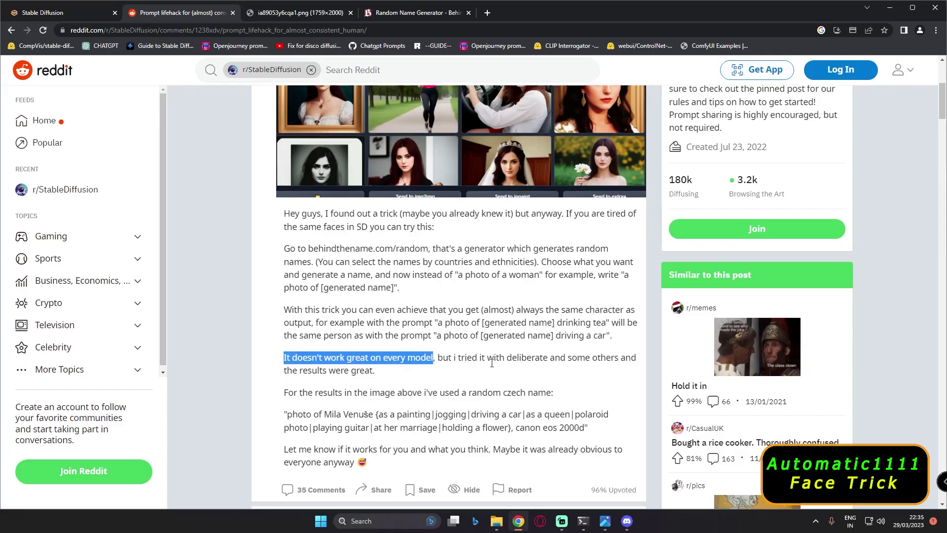
drag(507, 357, 569, 359)
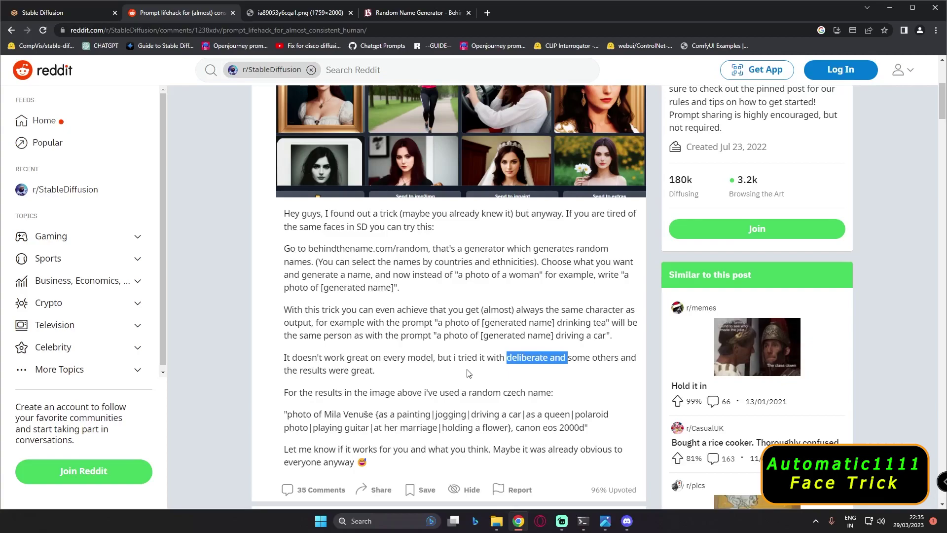
Look through the Reddit comments for comparison images, generation parameters and the models tried with the name trick
scroll(420, 351, down, 10)
scroll(419, 351, down, 10)
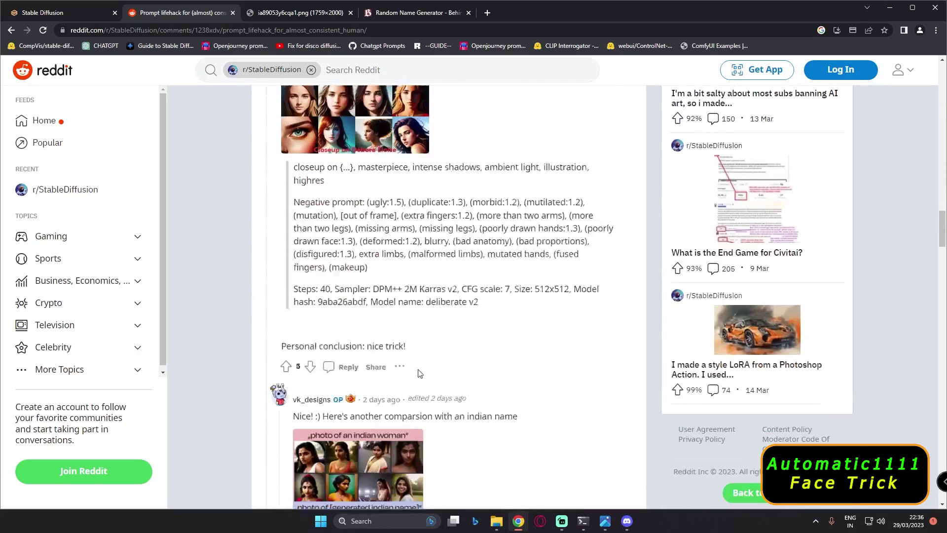
scroll(398, 364, down, 2)
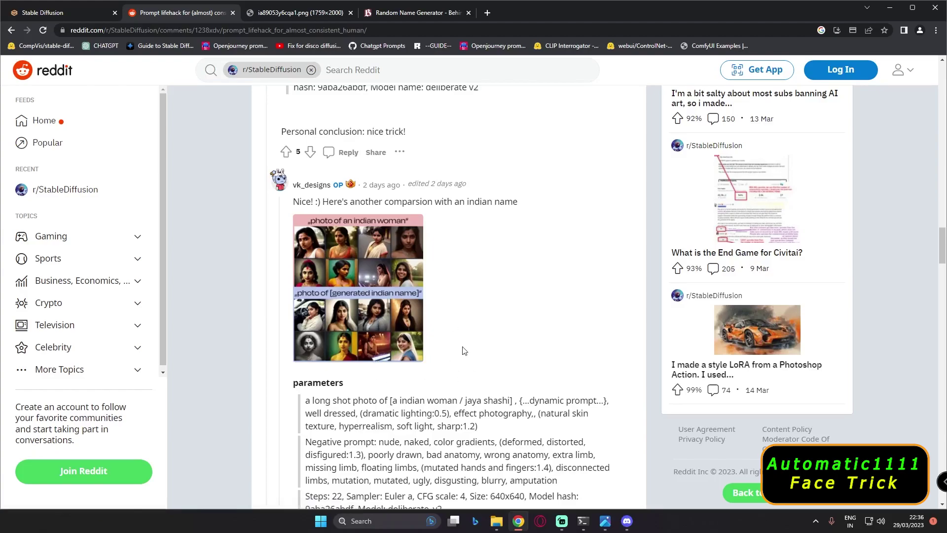
scroll(400, 377, down, 10)
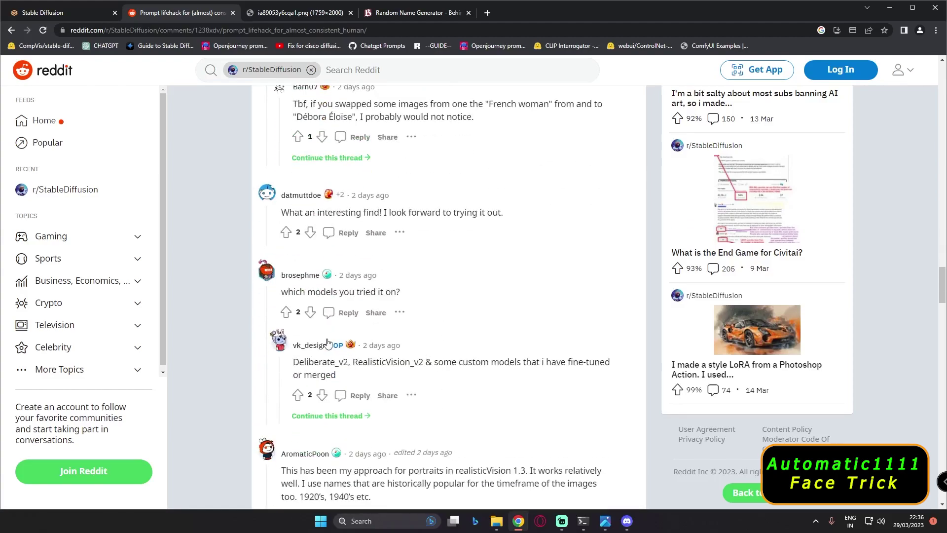
In the Stable Diffusion web UI, replace "Road" with "Beach" in the positive prompt and generate new images
click(66, 4)
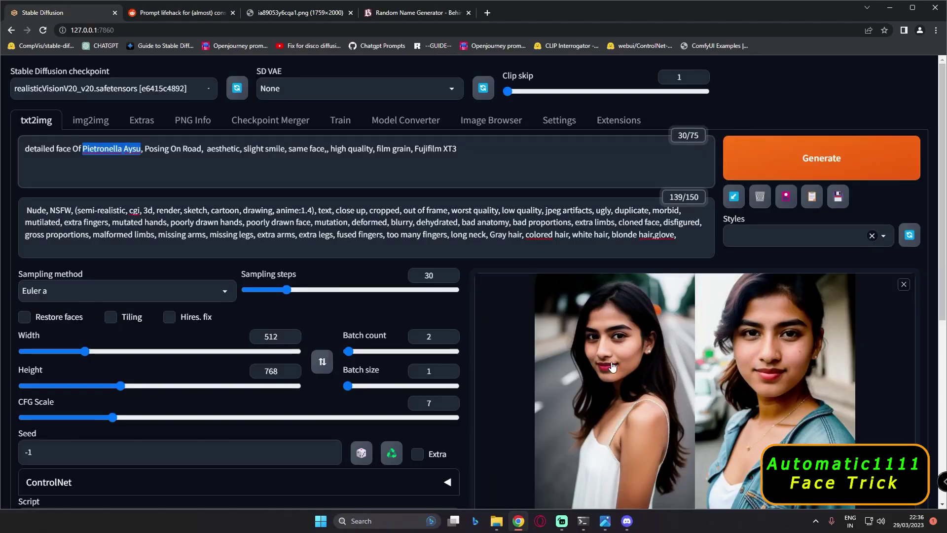
drag(182, 150, 201, 153)
text(Beach)
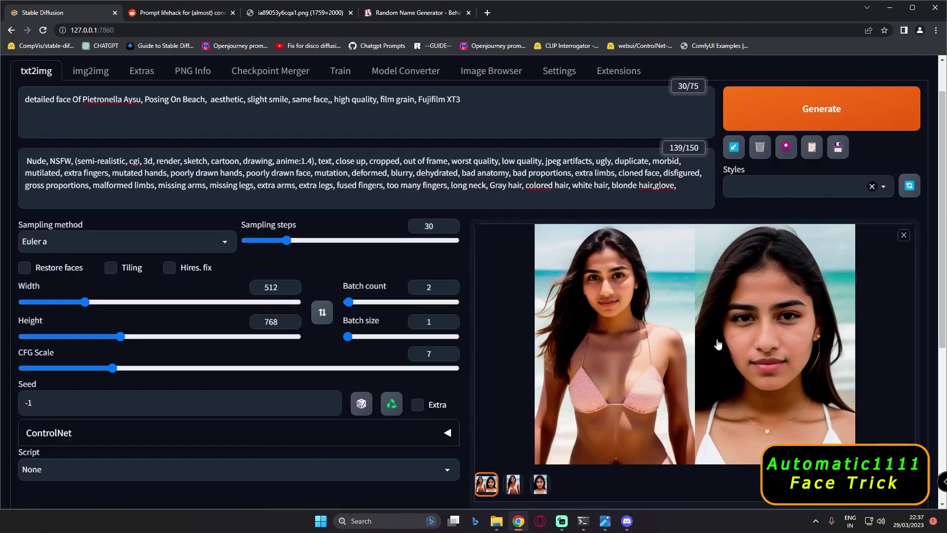
Examine the beach images enlarged and compare their faces with the road portraits in grid-0041.png
click(687, 347)
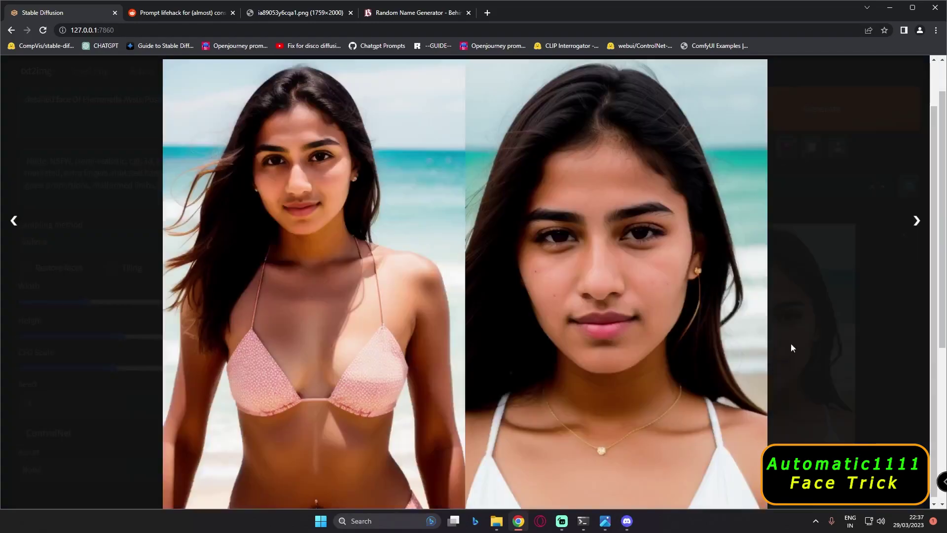
click(904, 366)
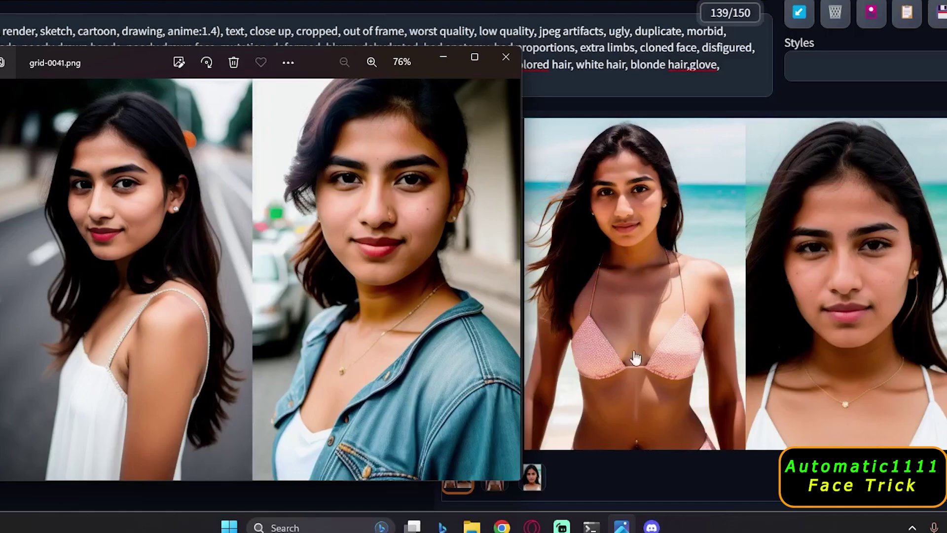
click(440, 60)
Replace "Beach" with "Jungle" in the positive prompt, keeping the same character name, and generate new images
click(192, 99)
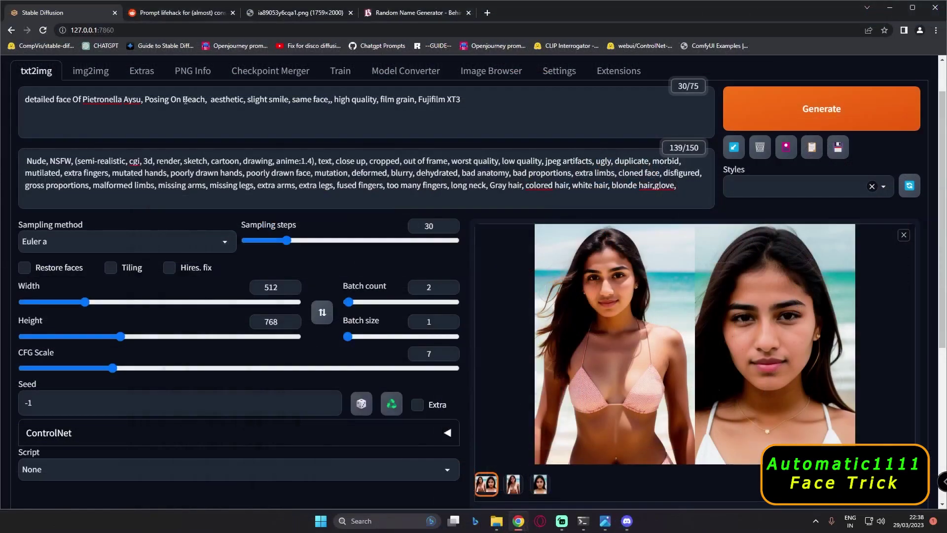
drag(191, 99, 205, 99)
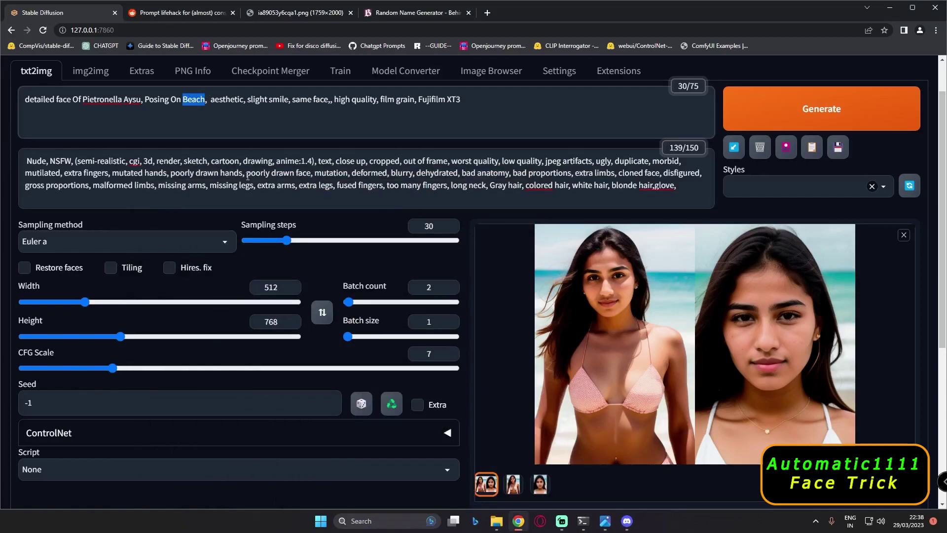
text(Jungle)
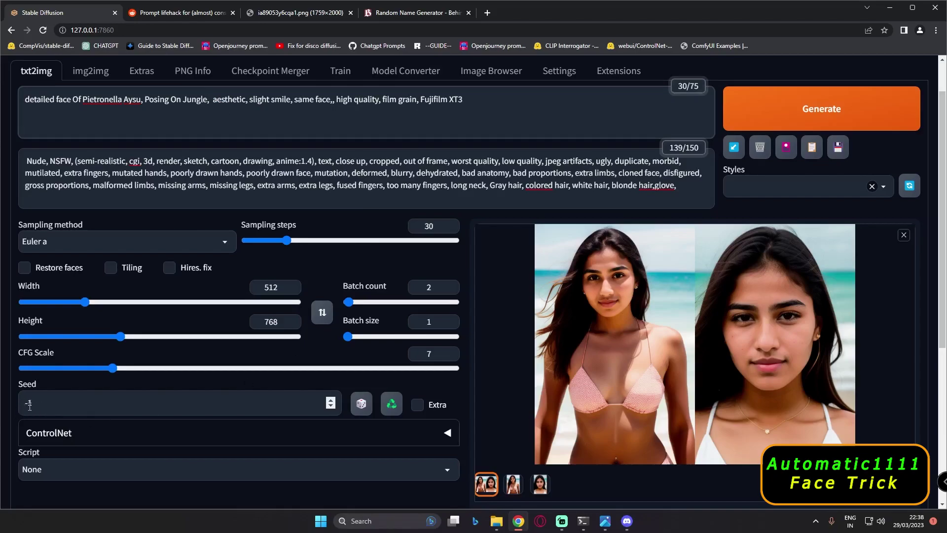
scroll(174, 182, up, 1)
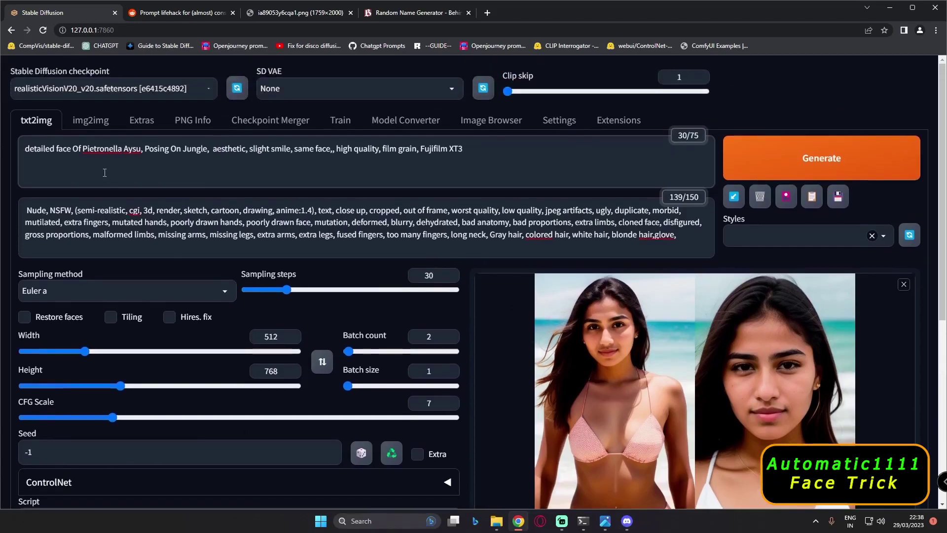
drag(83, 148, 141, 149)
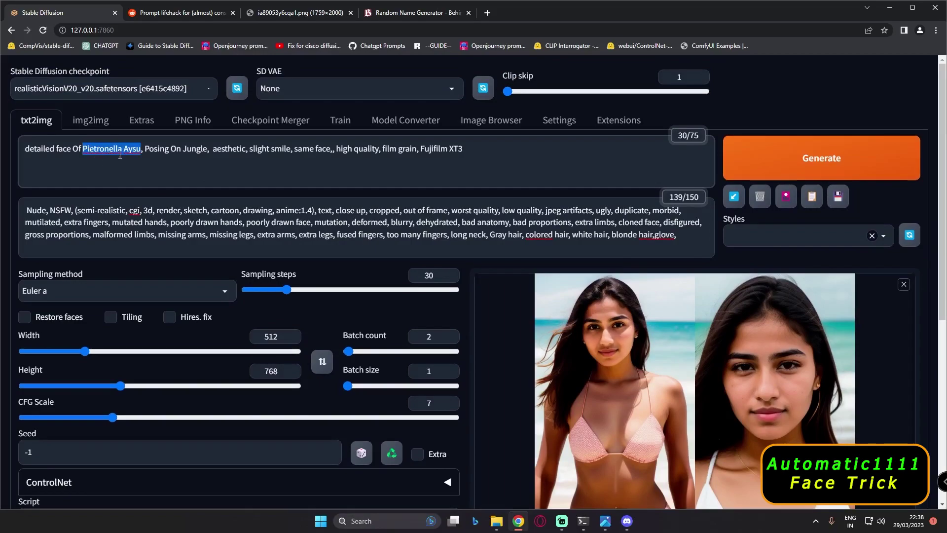
scroll(244, 171, down, 1)
click(829, 99)
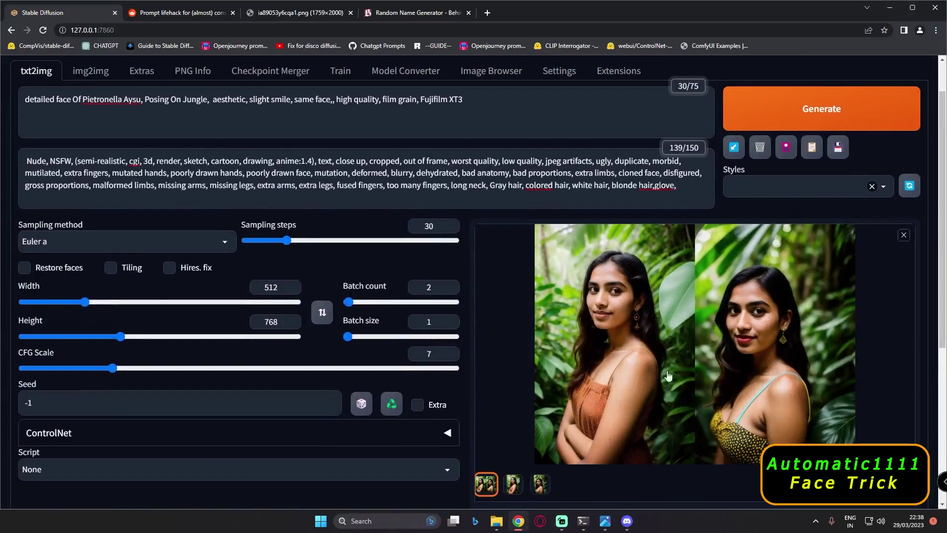
Examine the jungle images enlarged and compare their faces with the earlier portraits in grid-0041.png
click(649, 338)
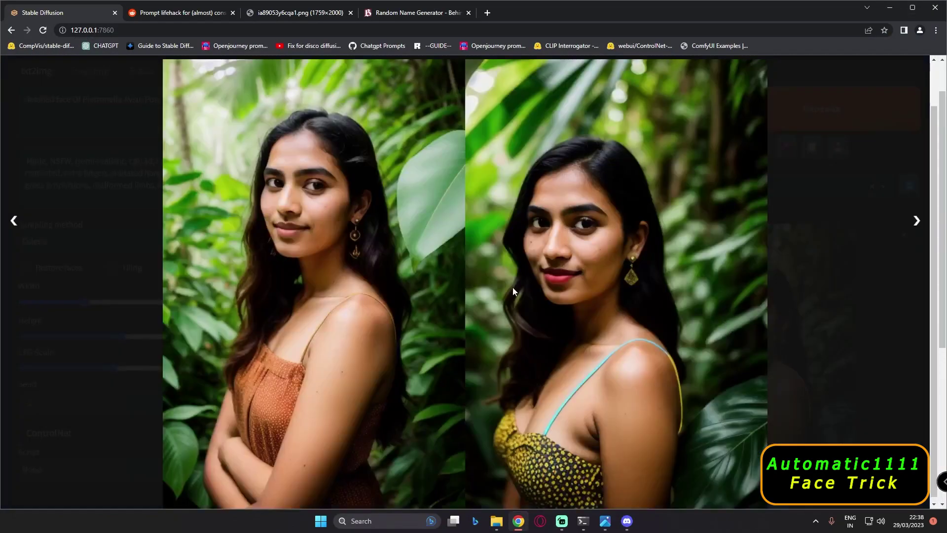
click(859, 333)
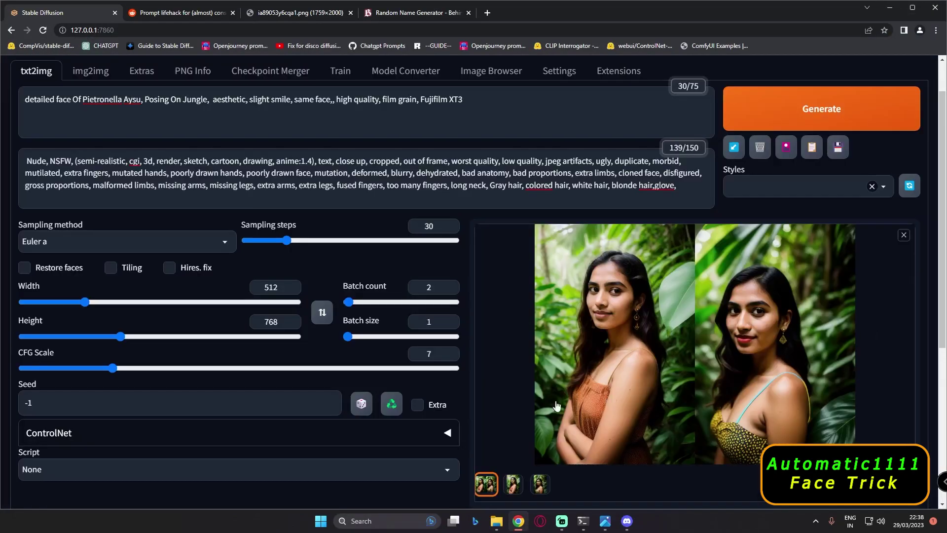
scroll(582, 420, up, 1)
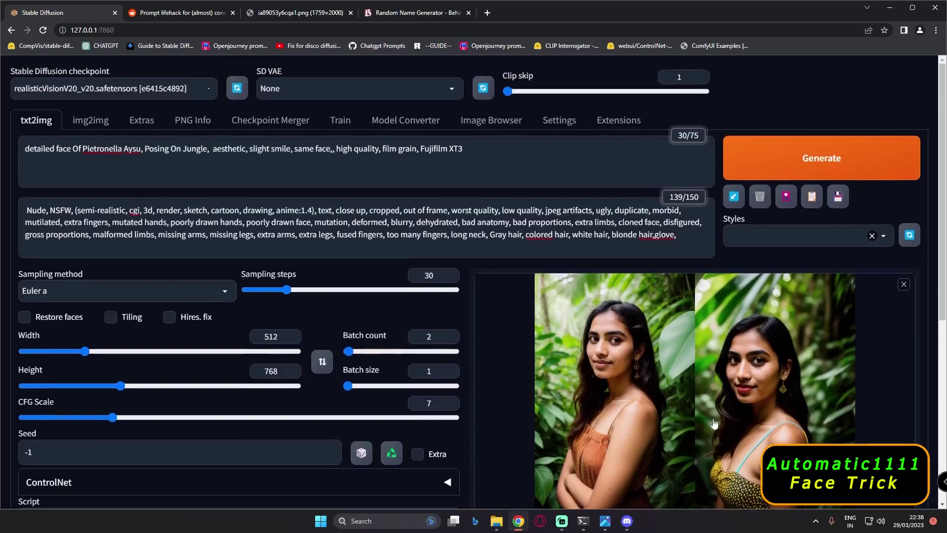
scroll(684, 409, down, 1)
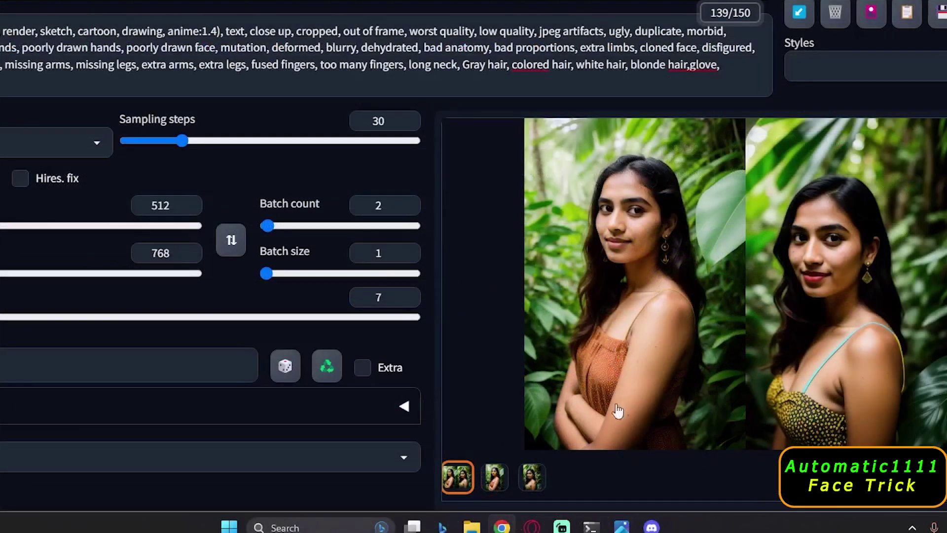
click(609, 491)
mouse_move(323, 60)
mouse_down()
mouse_move(298, 57)
mouse_move(319, 54)
mouse_up()
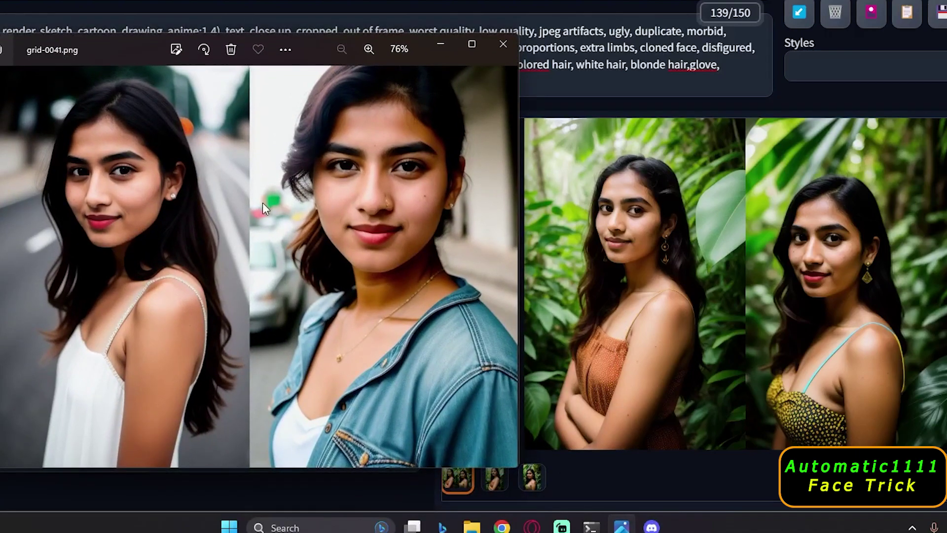
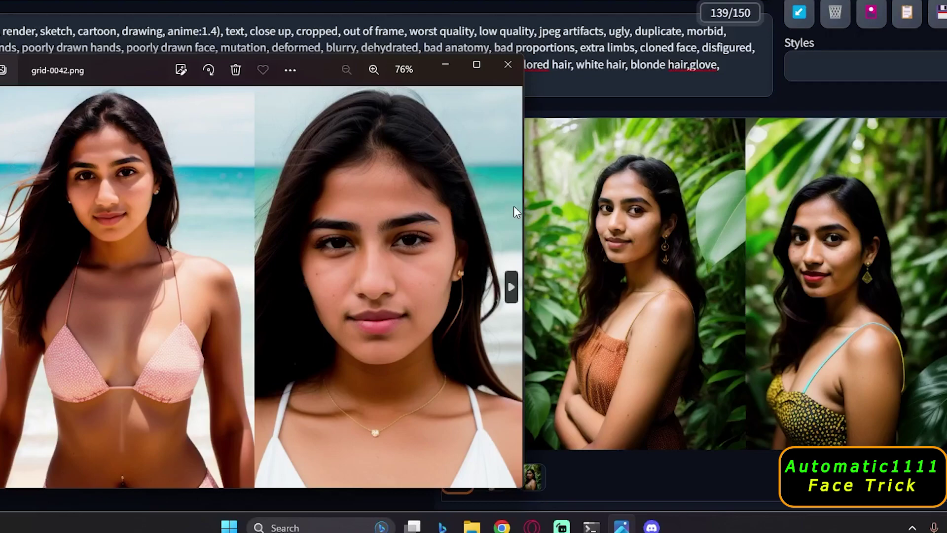
Copy the random name from the Behind the Name page, substitute it for the character's name in the Stable Diffusion positive prompt, and generate jungle images
click(442, 72)
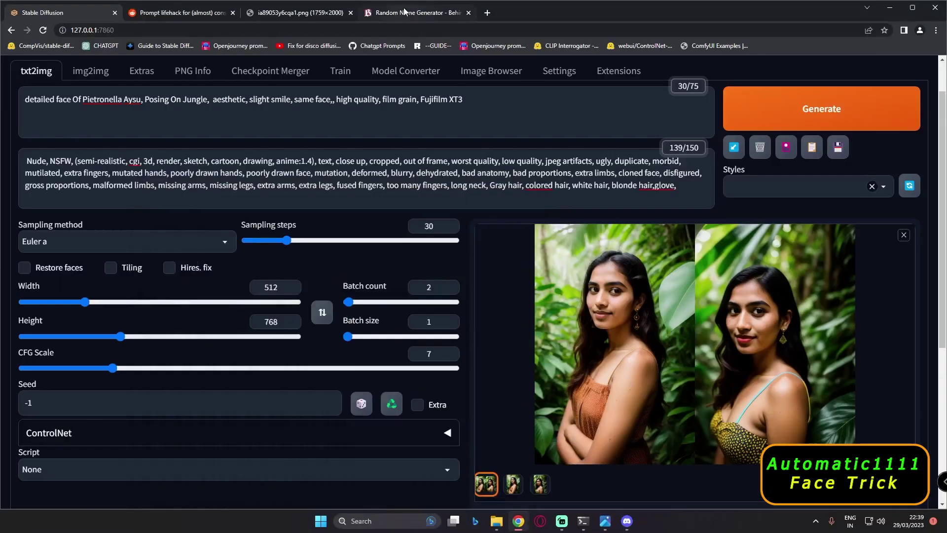
click(403, 12)
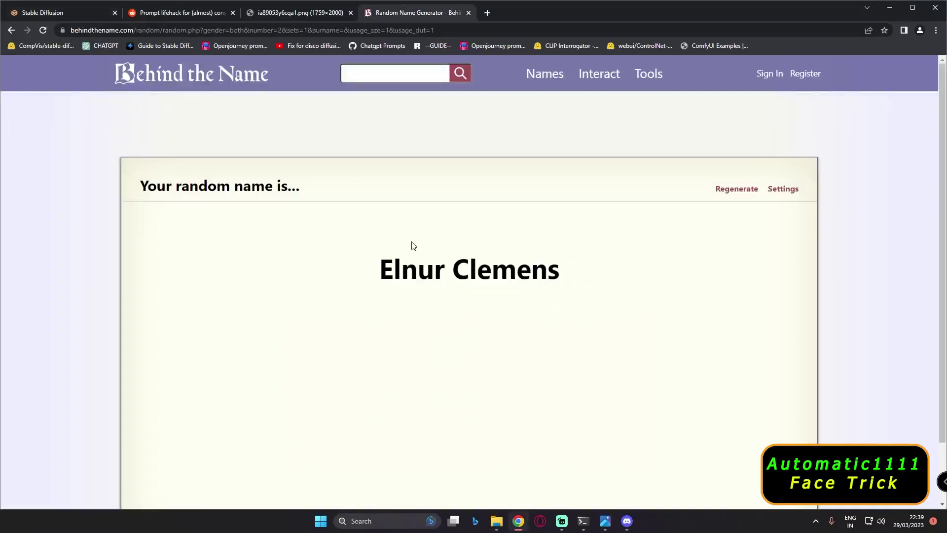
drag(378, 270, 570, 285)
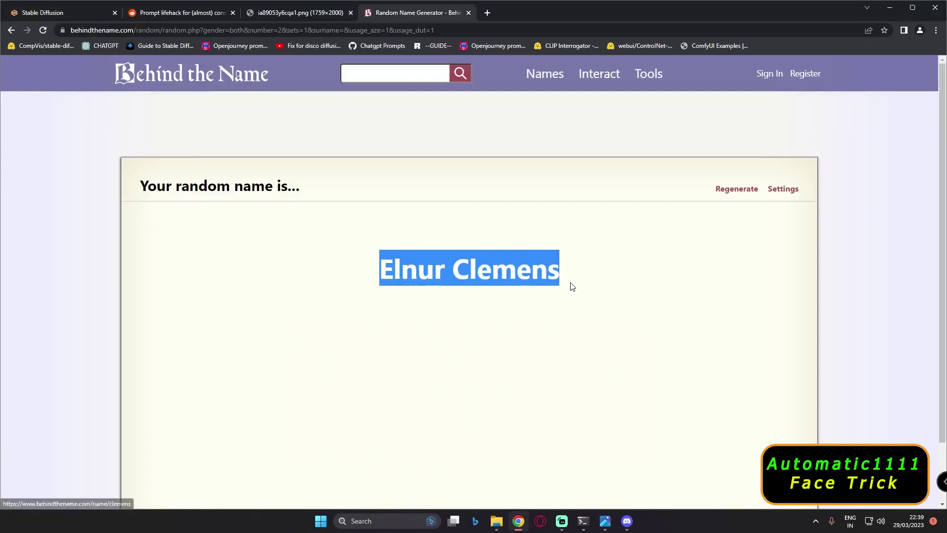
click(69, 13)
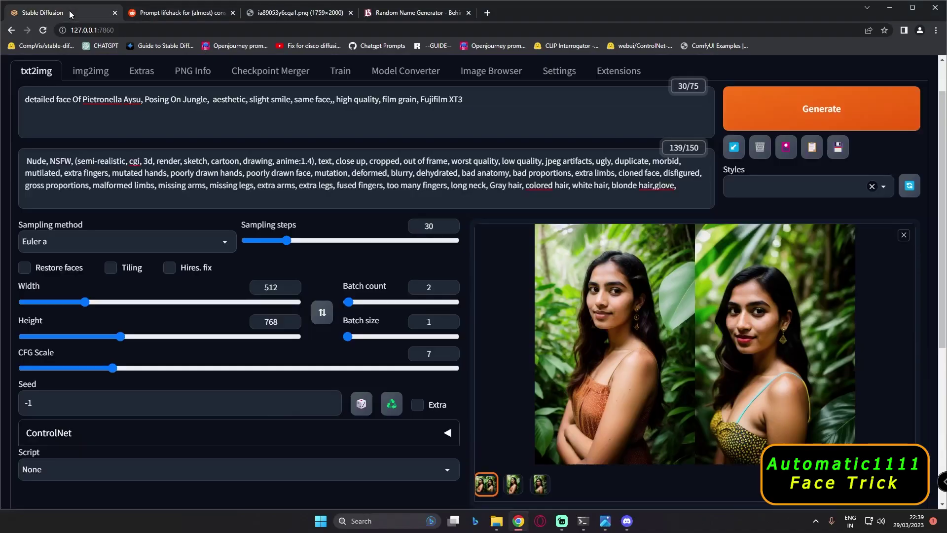
drag(82, 99, 142, 99)
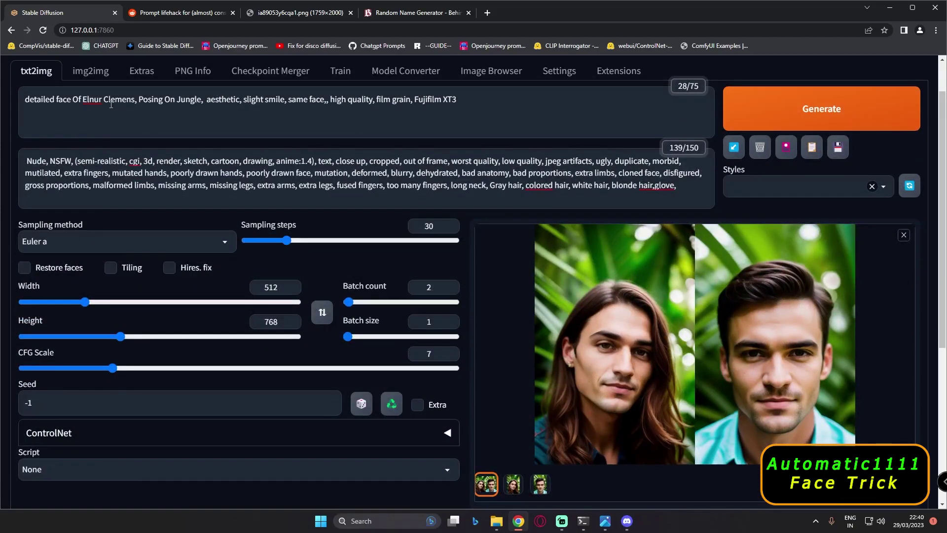
Replace "Jungle" with "Road" in the positive prompt, keeping the new character name, and generate new images
double_click(184, 107)
text(Road)
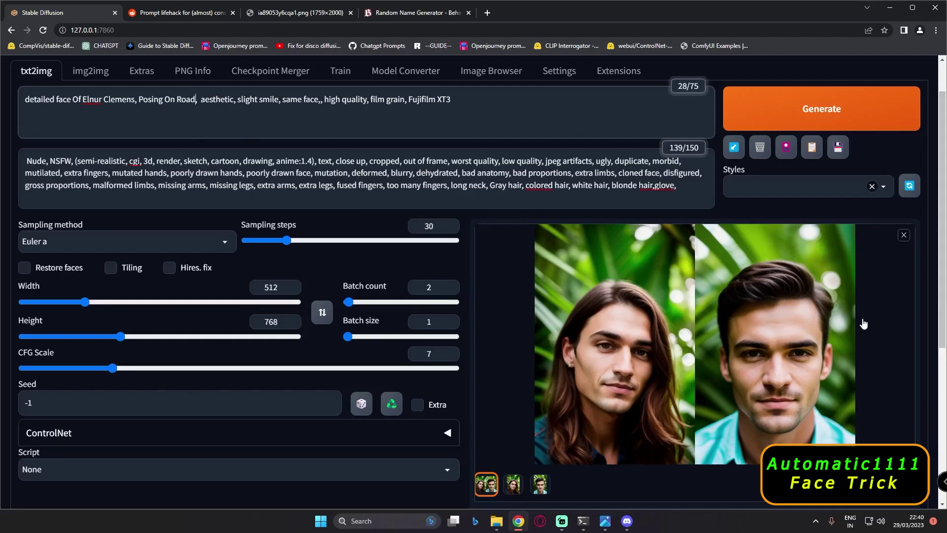
click(789, 121)
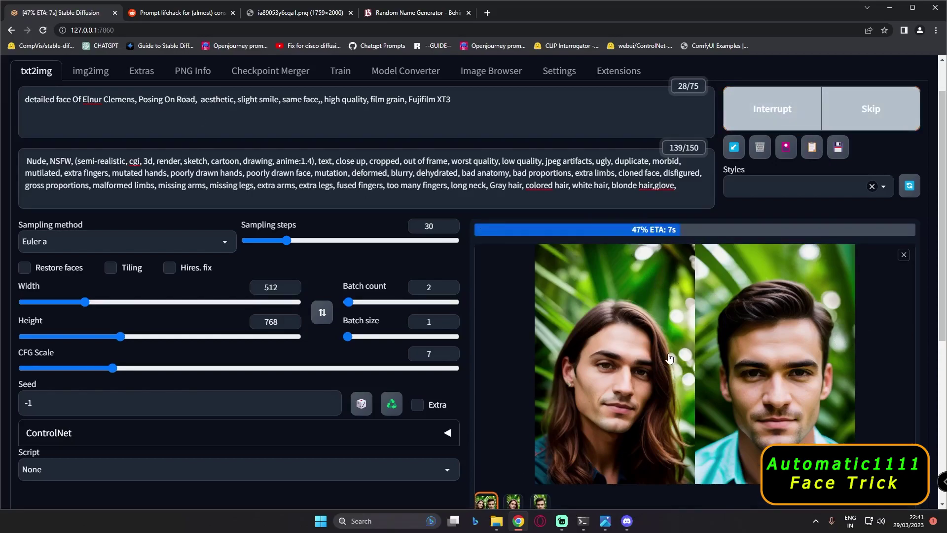
click(562, 521)
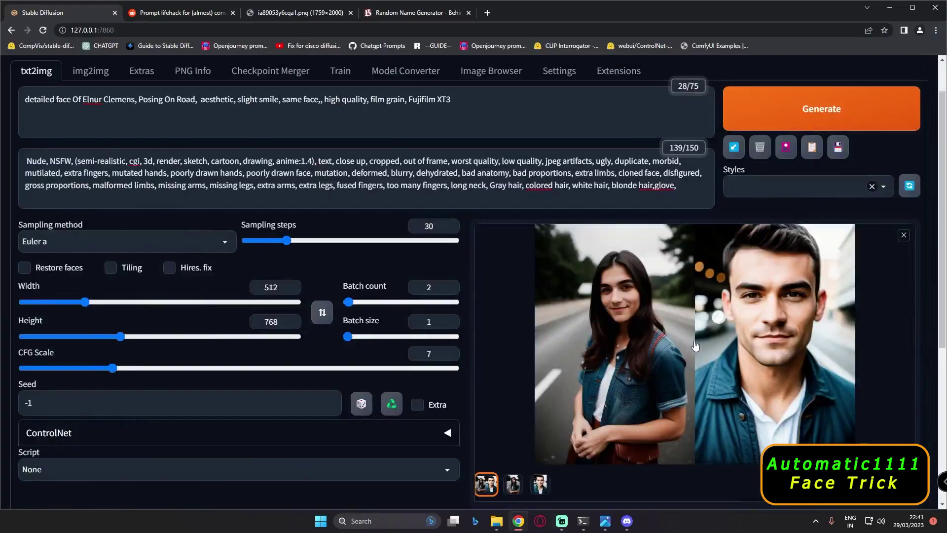
Examine the road images enlarged and compare their faces with the jungle portraits in grid-0044.png
click(572, 321)
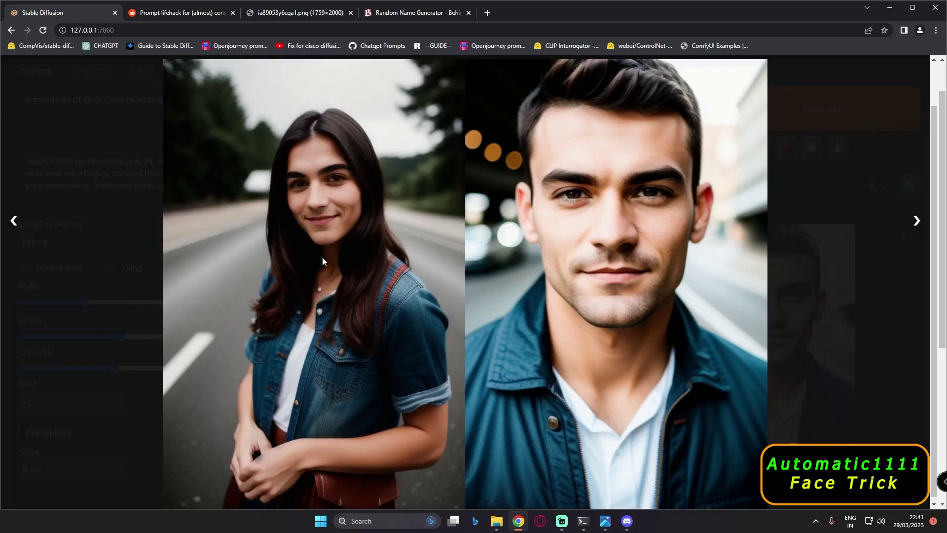
click(352, 246)
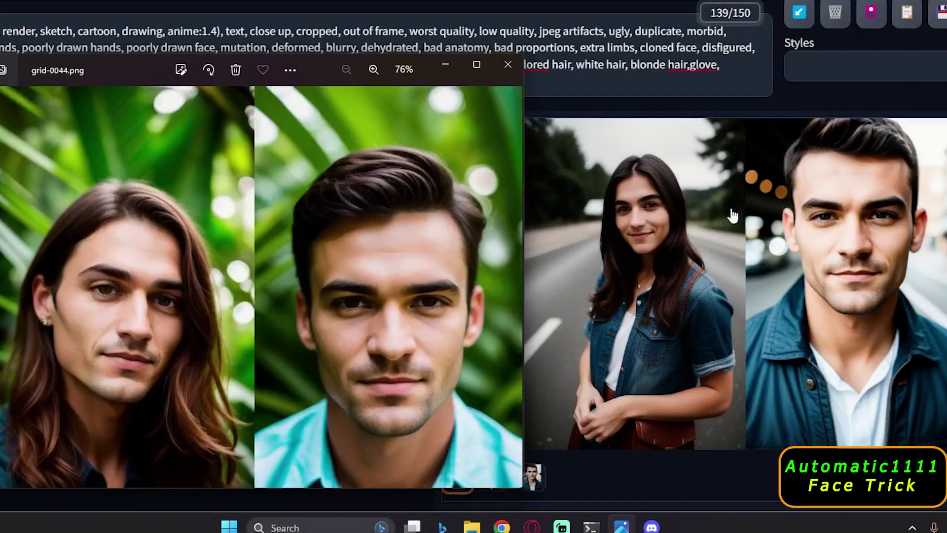
drag(324, 69, 316, 35)
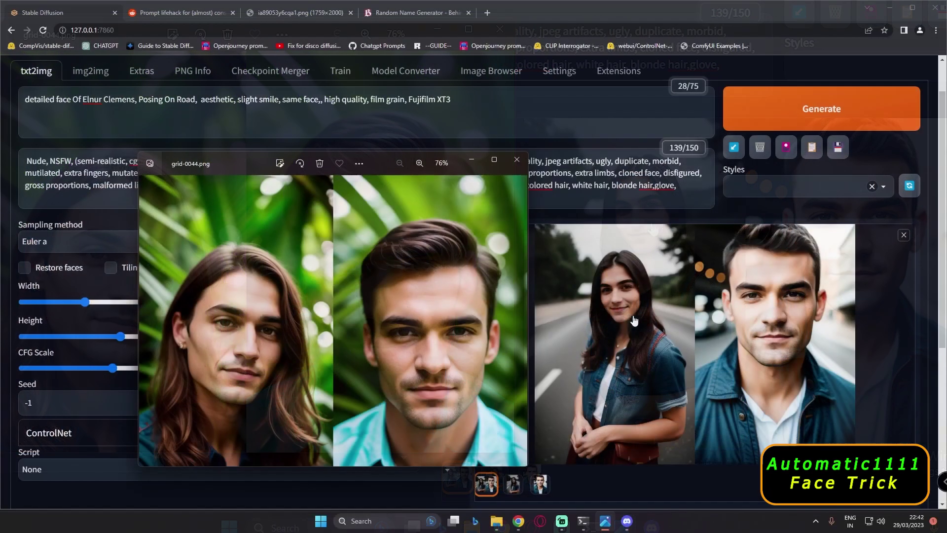
click(471, 163)
click(614, 340)
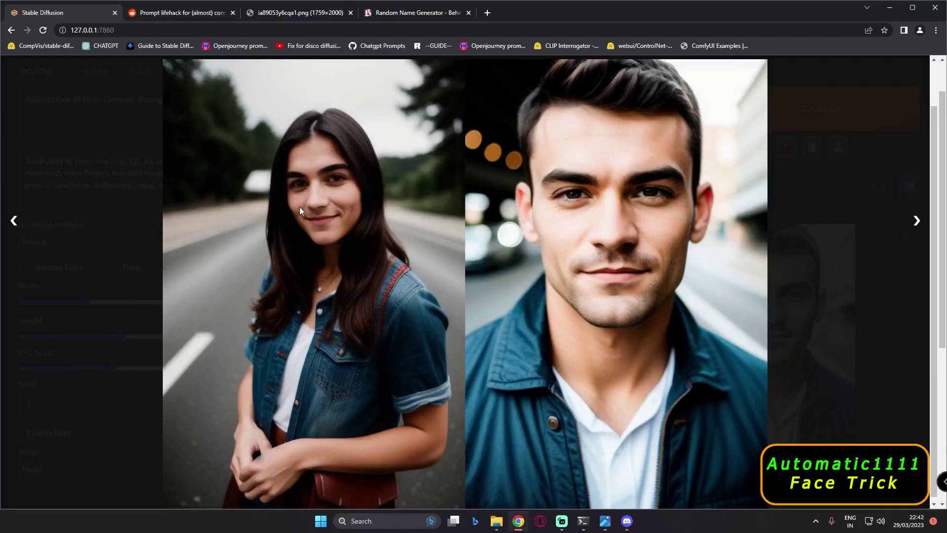
click(829, 323)
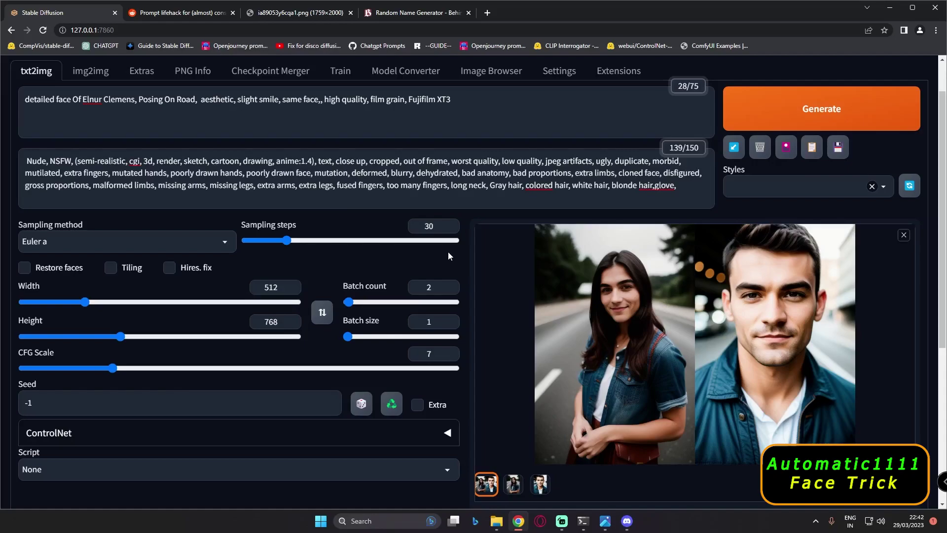
Read through the r/StableDiffusion Reddit post on consistent human characters and its comments for comparison examples, parameters and models tried
key(ctrl+Tab)
mouse_move(335, 191)
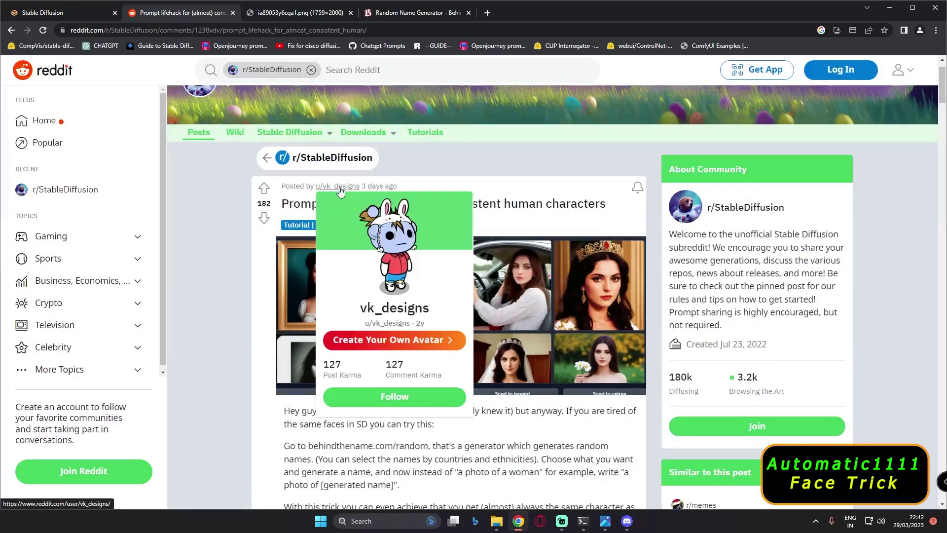
scroll(337, 192, down, 20)
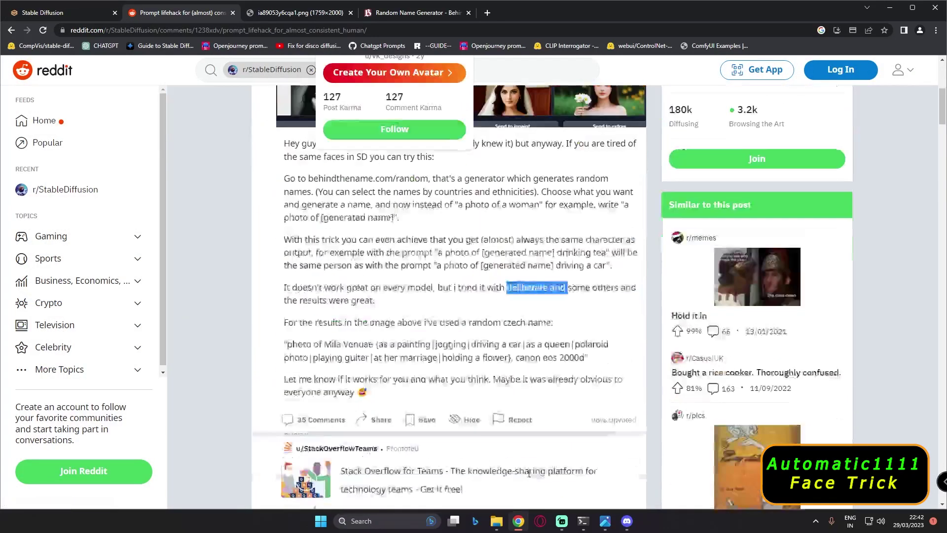
scroll(496, 454, down, 10)
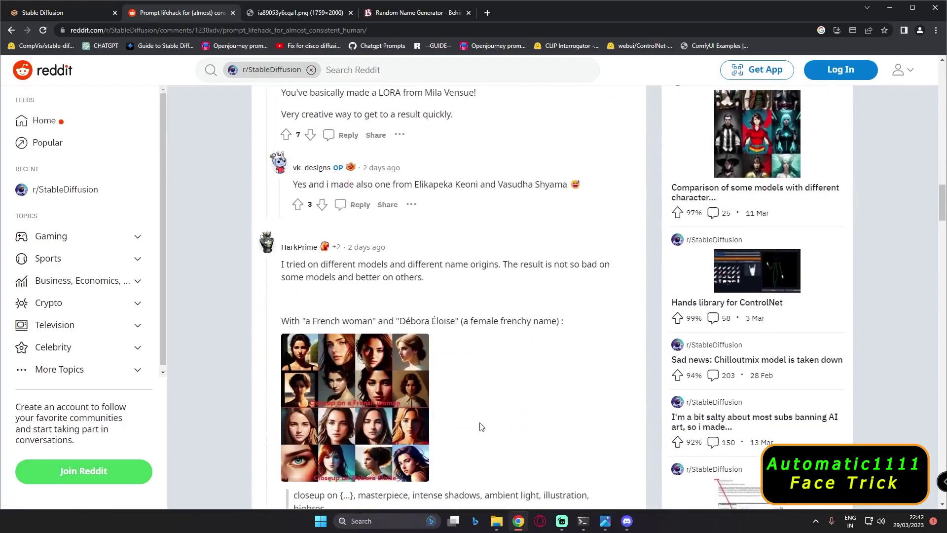
scroll(490, 427, down, 8)
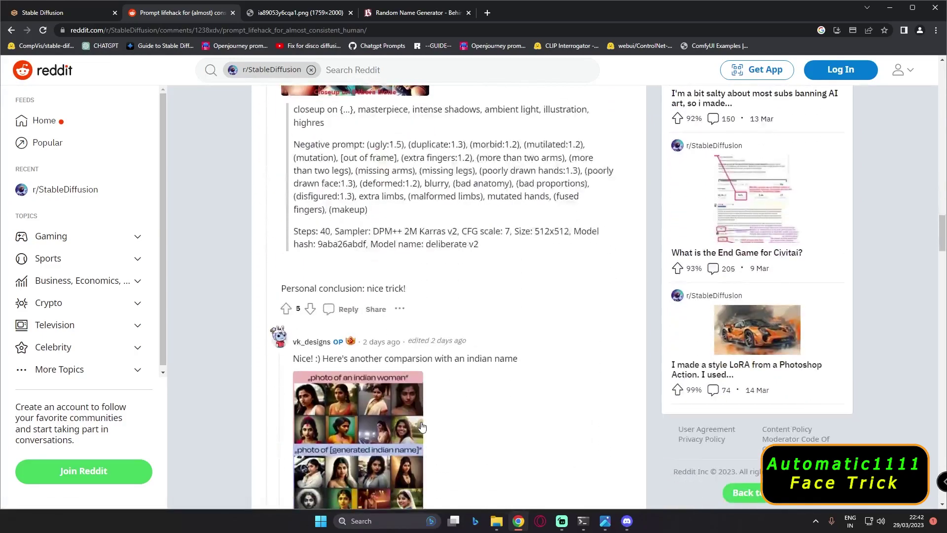
scroll(493, 424, down, 6)
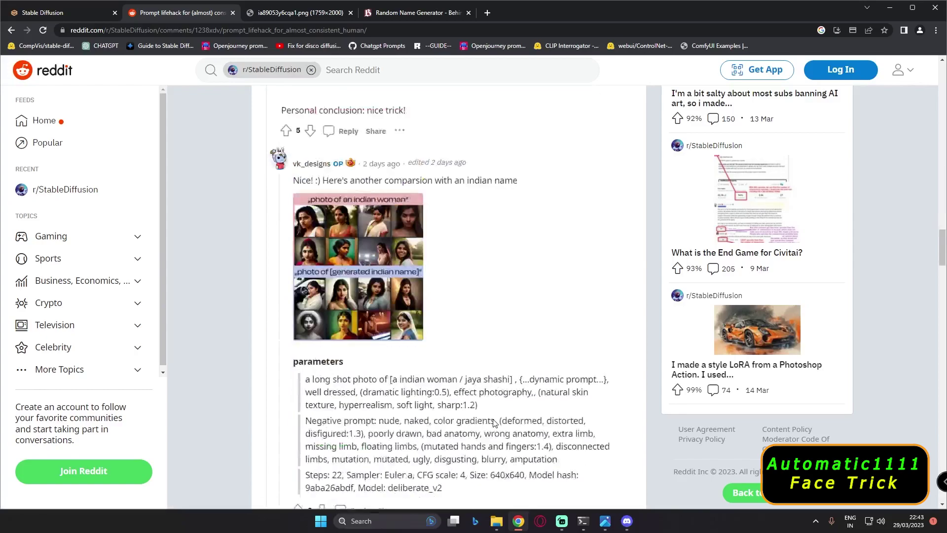
scroll(443, 436, down, 5)
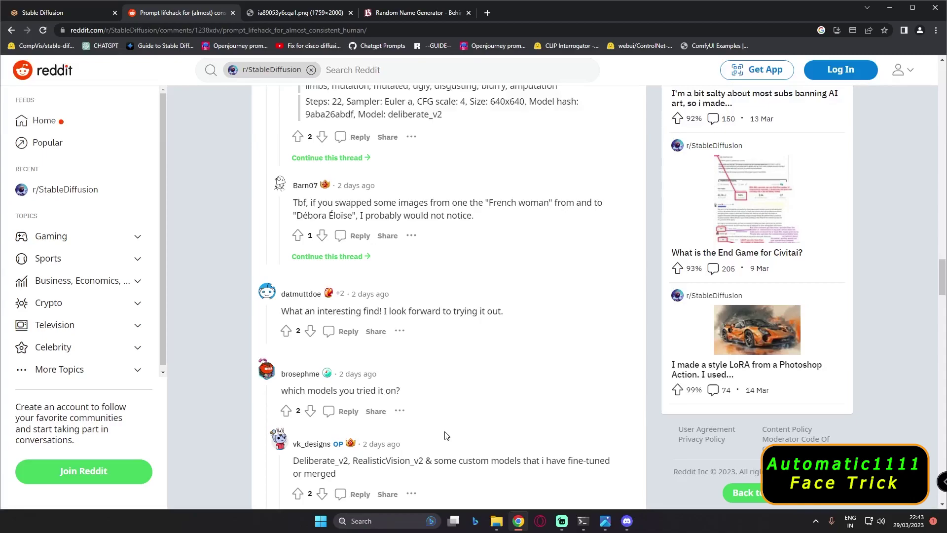
scroll(501, 395, down, 4)
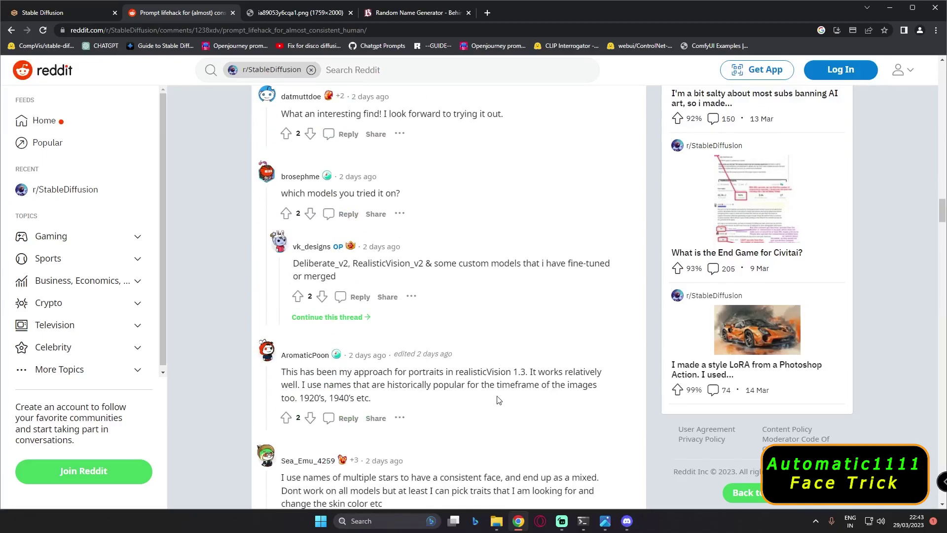
scroll(496, 397, down, 2)
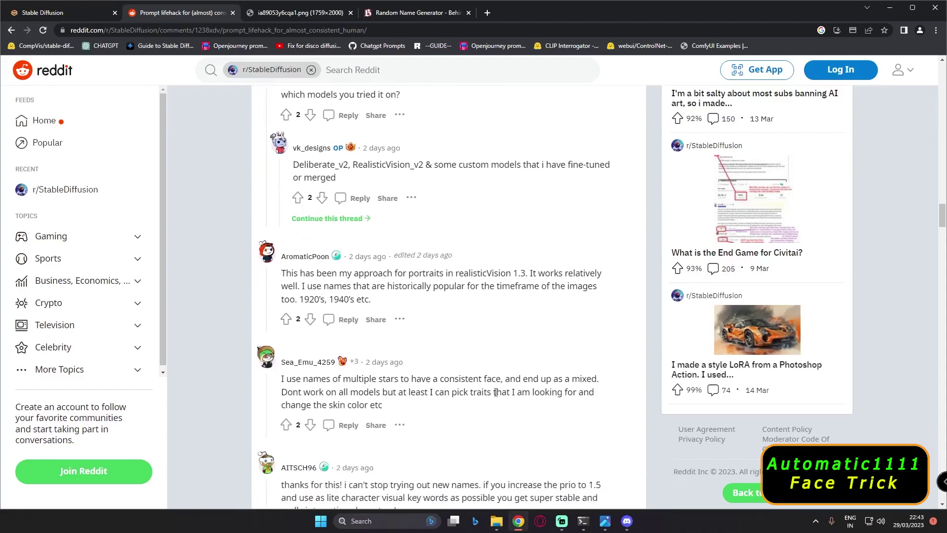